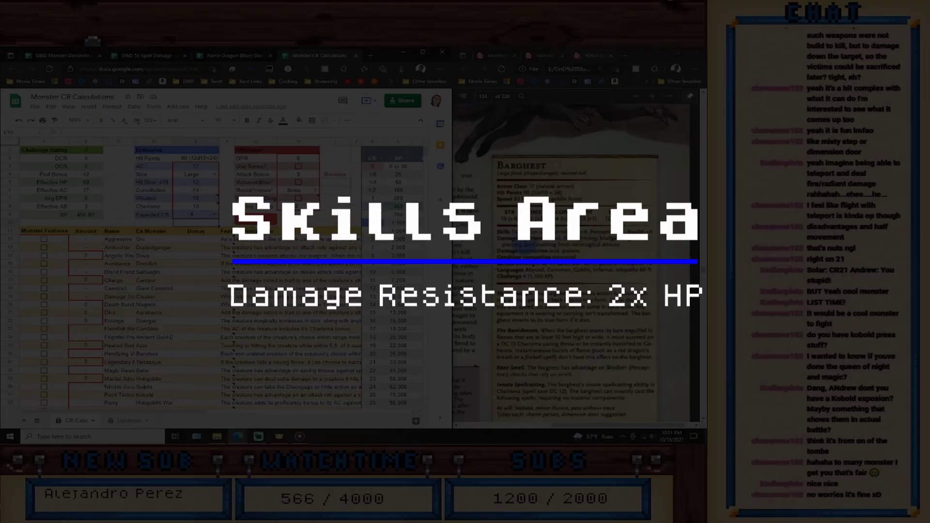
# Set the Barghest's Resist/Immun field to Resistance, giving 180 effective hit points.
pyautogui.click(311, 192)
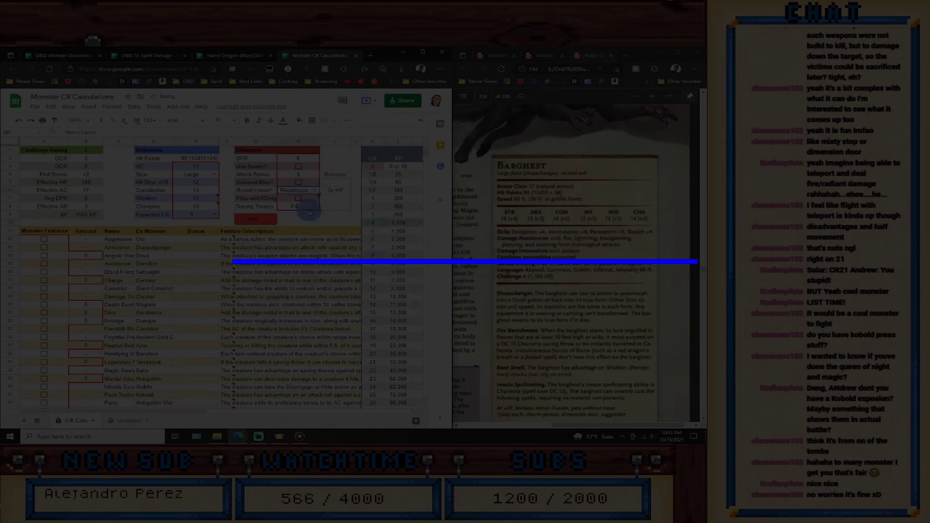
pyautogui.click(311, 212)
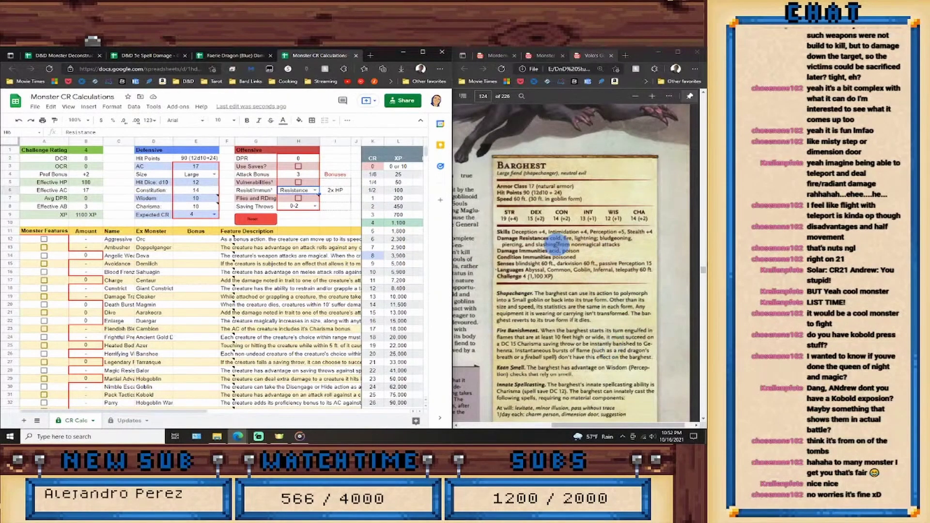
pyautogui.scroll(-1, 552, 244)
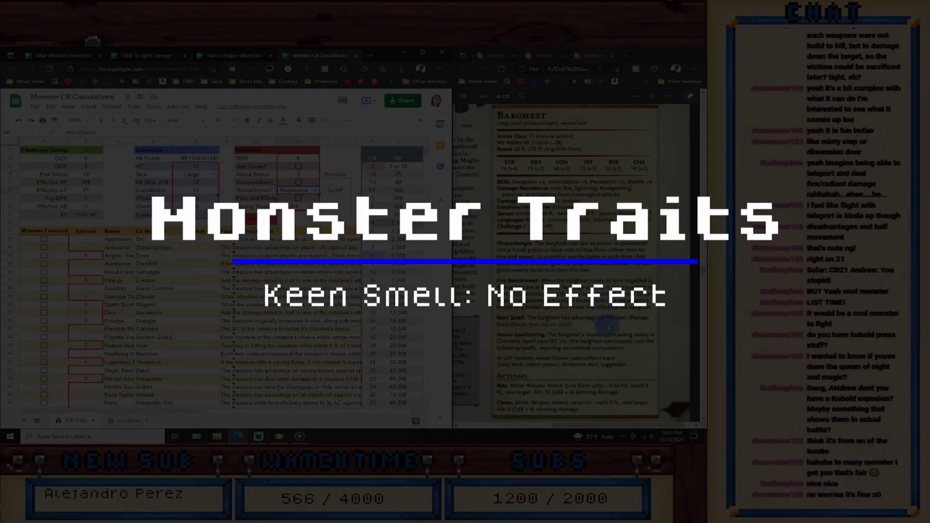
pyautogui.scroll(-2, 607, 327)
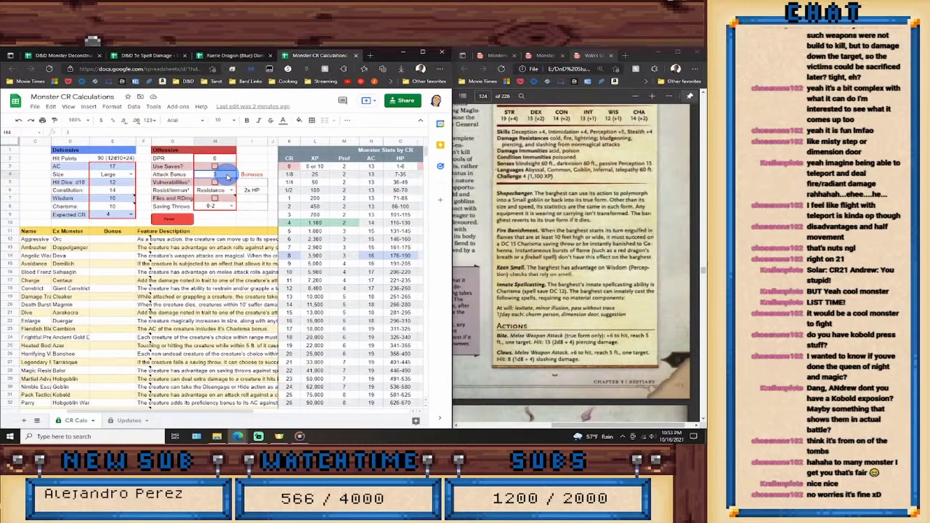
pyautogui.write('6')
# Enter 6 as the Barghest's Attack Bonus.
pyautogui.press('Return')
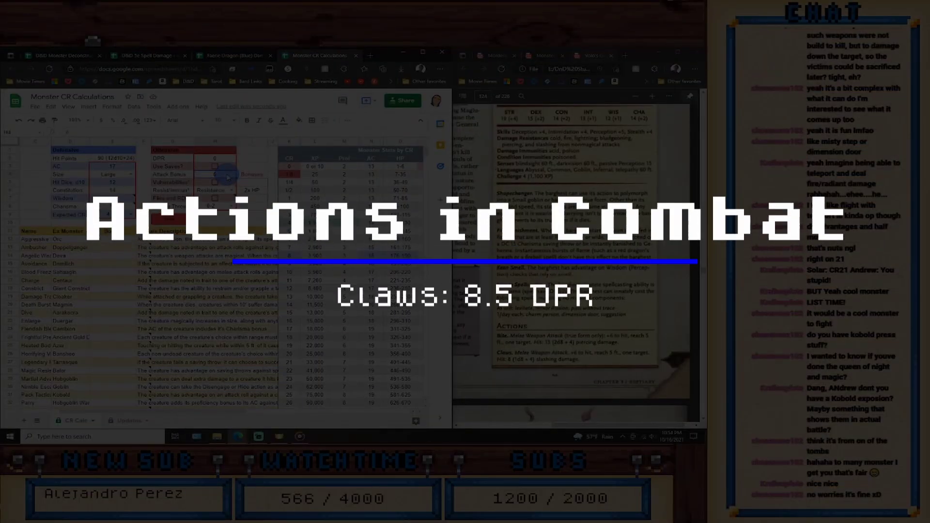
pyautogui.write('13')
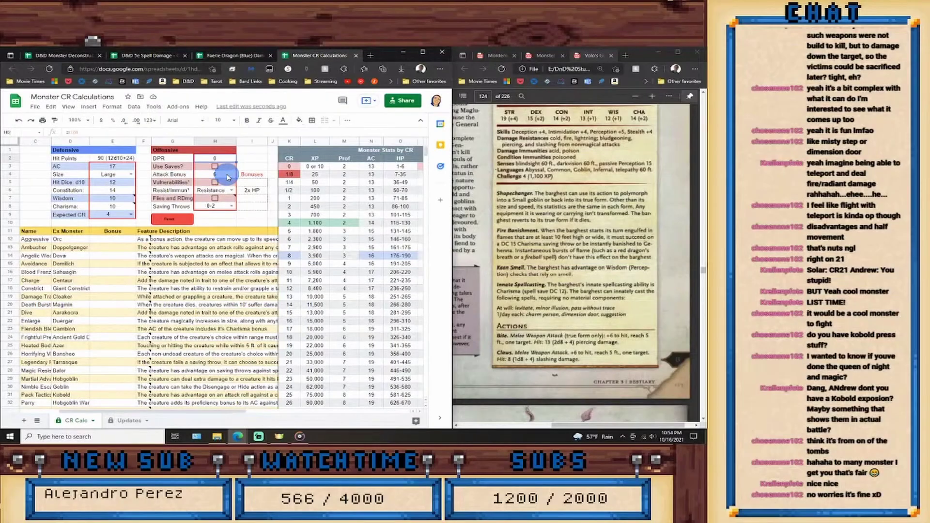
# Enter 13 as the Barghest's damage per round.
pyautogui.press('Return')
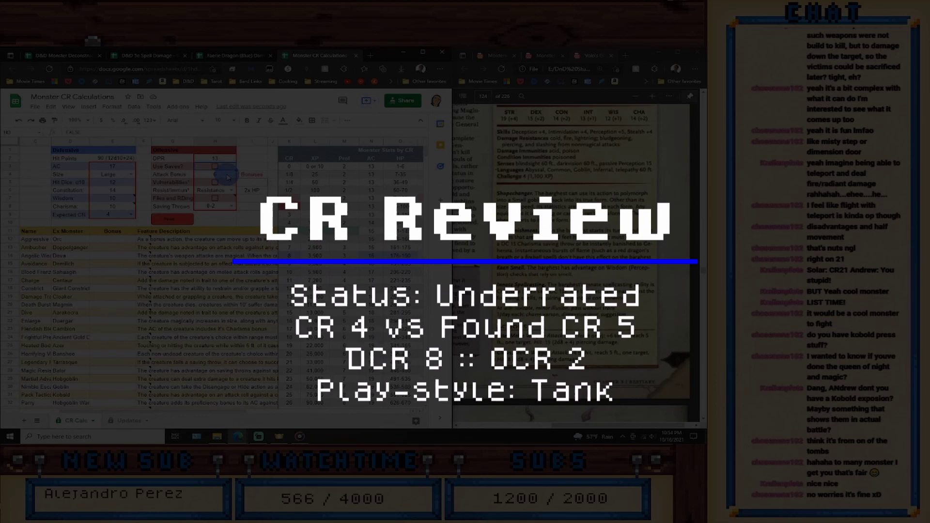
pyautogui.moveTo(241, 411); pyautogui.dragTo(268, 411)
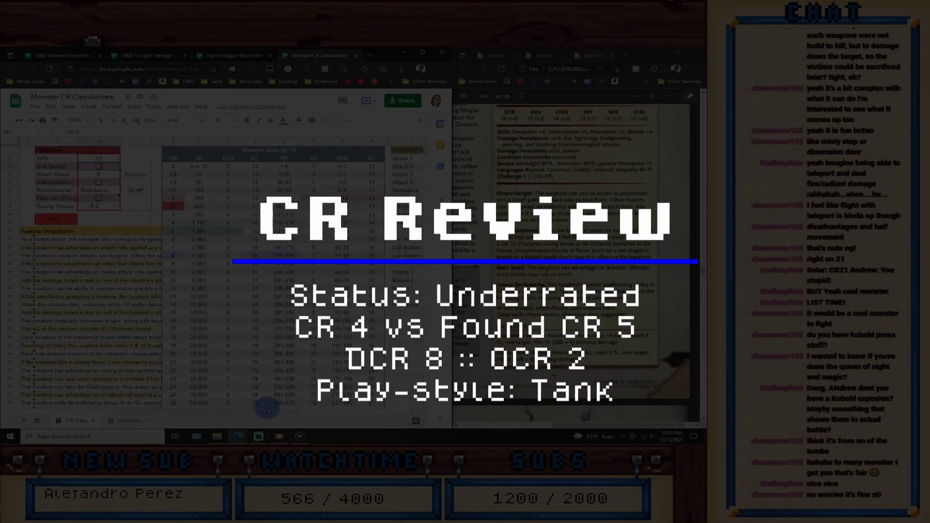